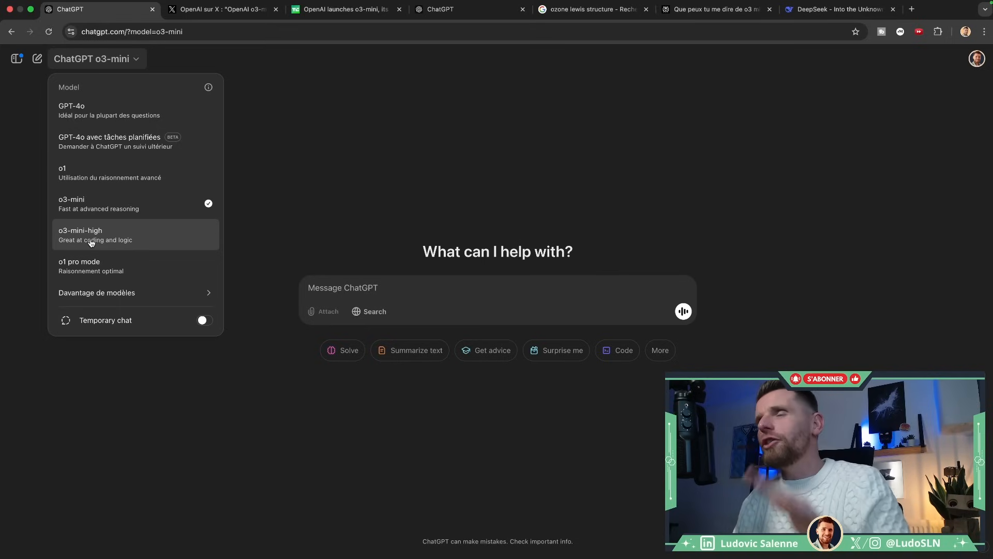
- Switch to OpenAI's post on X and read the o3-mini access terms for Pro, Plus and Team users and the follow-up thread
click(287, 201)
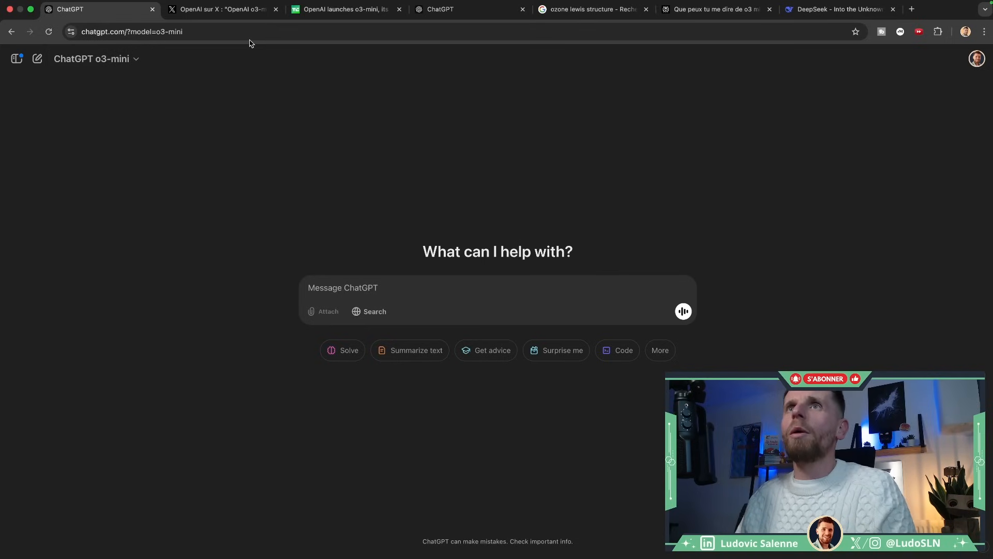
click(230, 11)
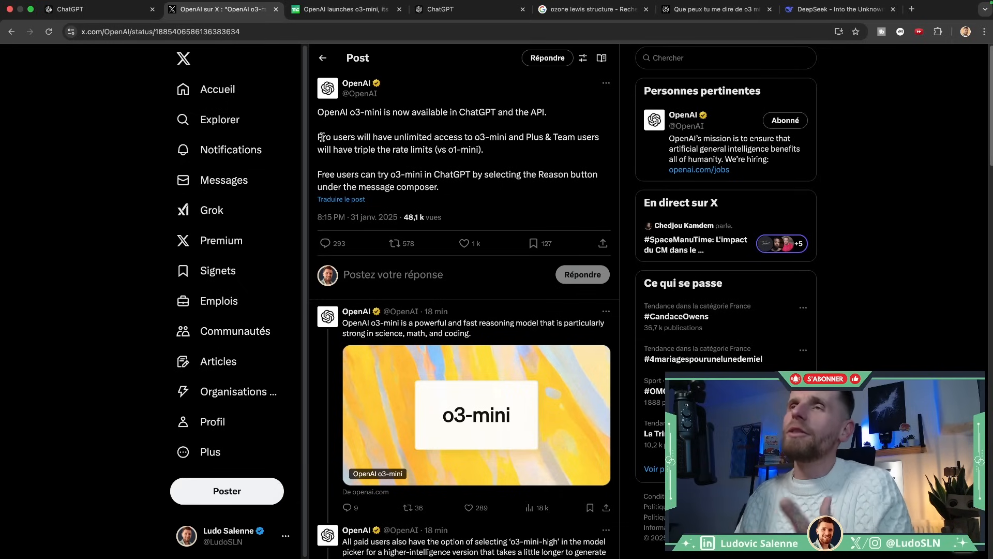
drag(322, 137, 439, 137)
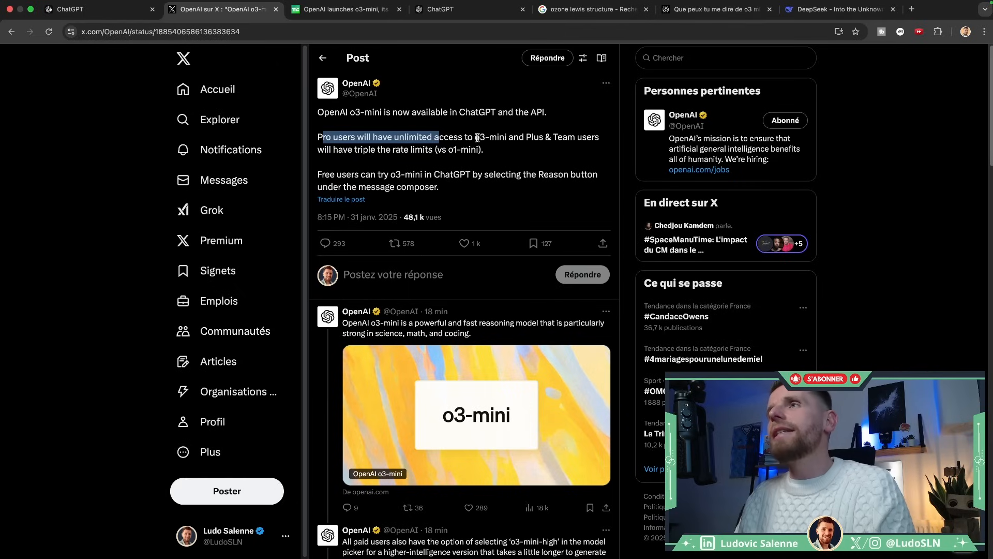
click(477, 138)
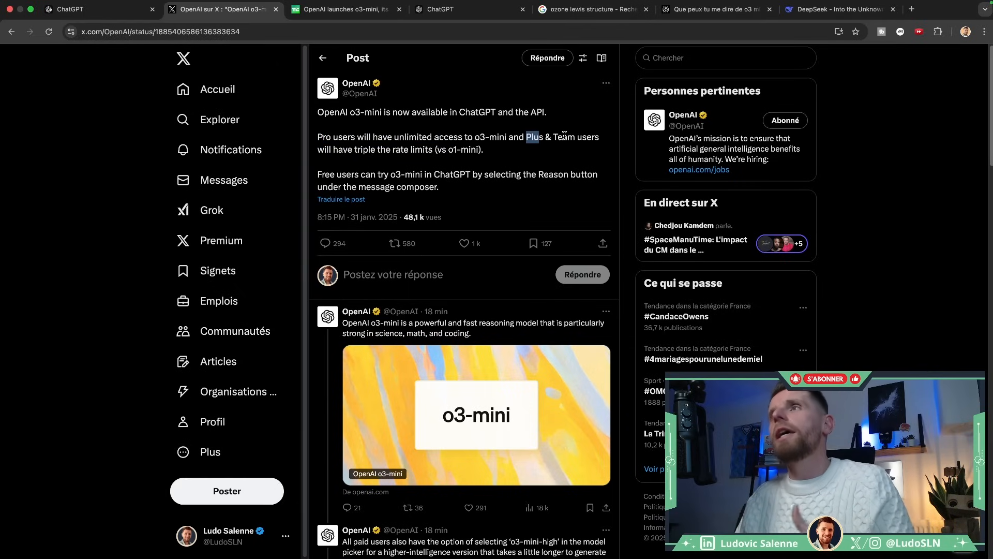
drag(558, 137, 571, 137)
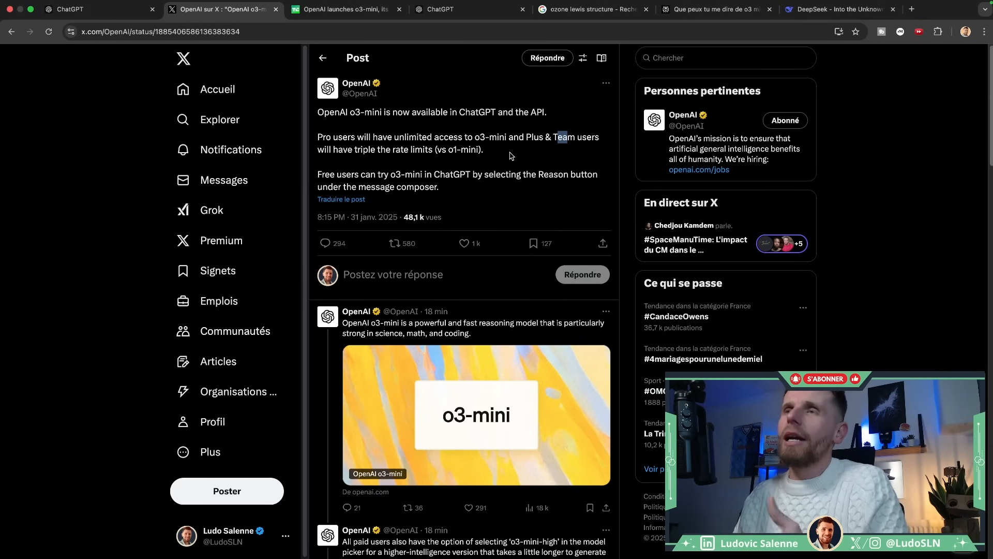
scroll(468, 197, down, 1)
scroll(468, 200, down, 5)
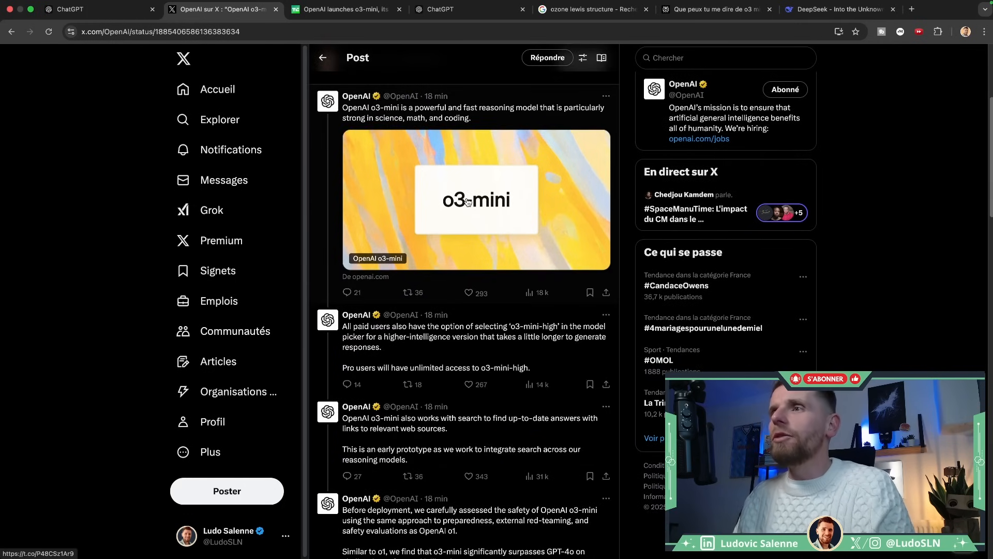
scroll(476, 245, down, 3)
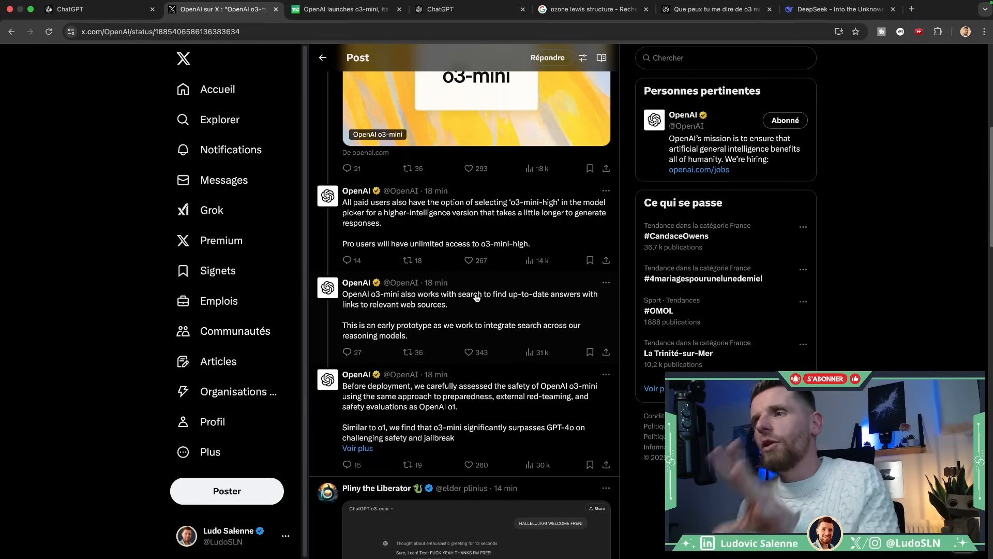
scroll(478, 296, down, 1)
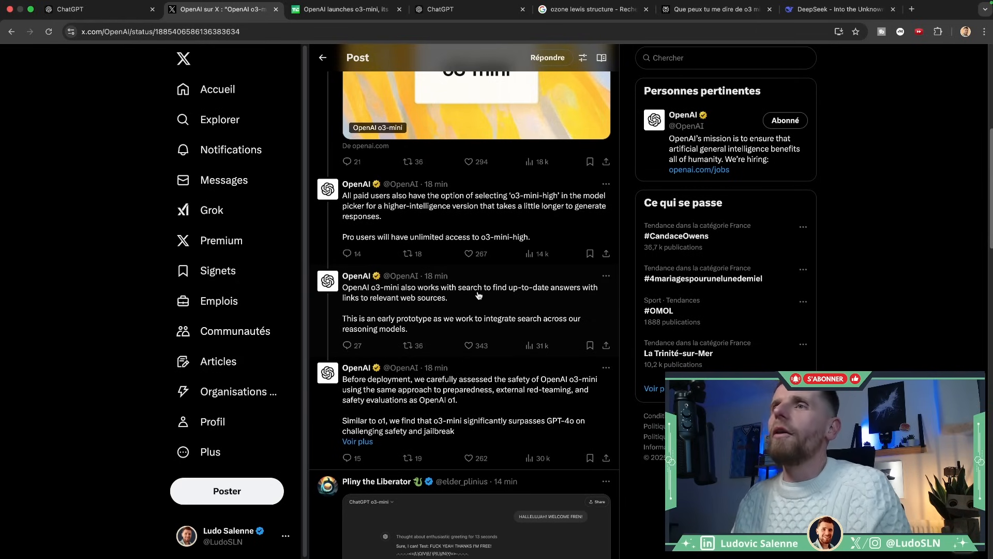
- Switch back to ChatGPT and compare file attachment availability under the o3-mini, o3-mini-high and o1 models
click(93, 10)
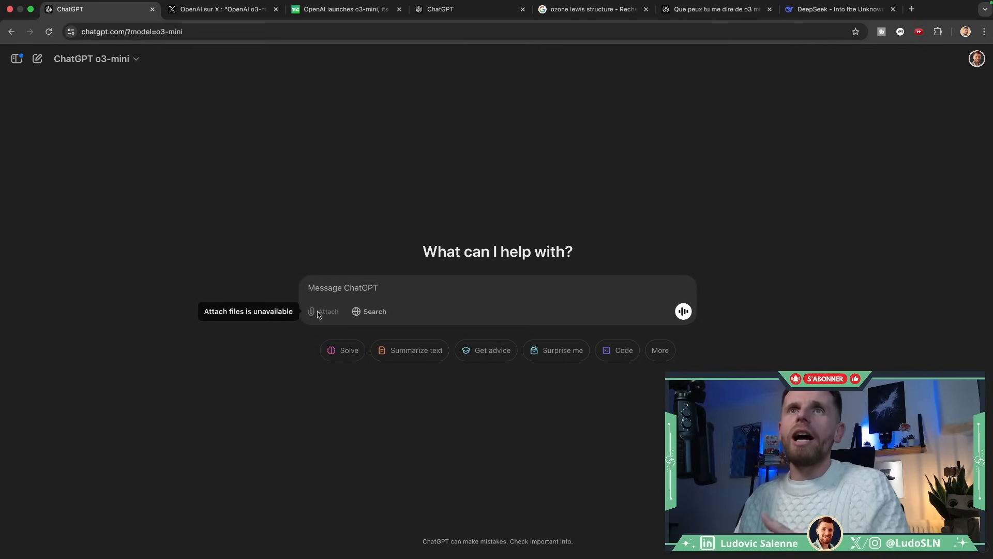
click(121, 61)
click(127, 234)
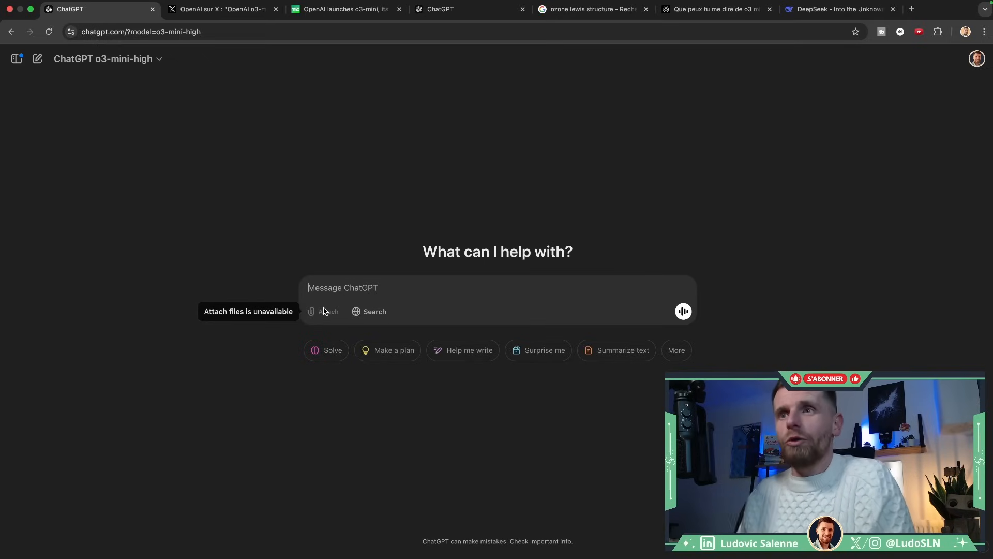
click(135, 61)
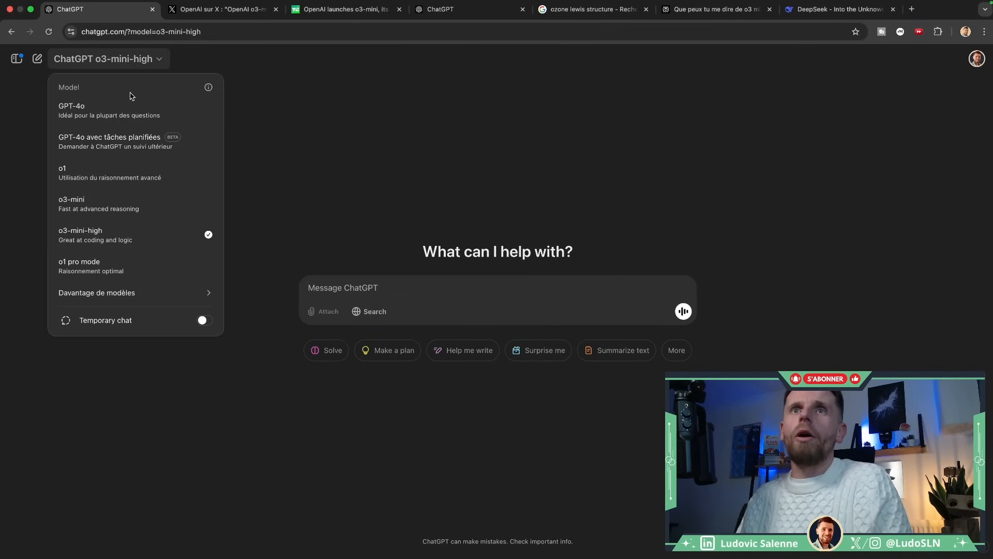
click(106, 168)
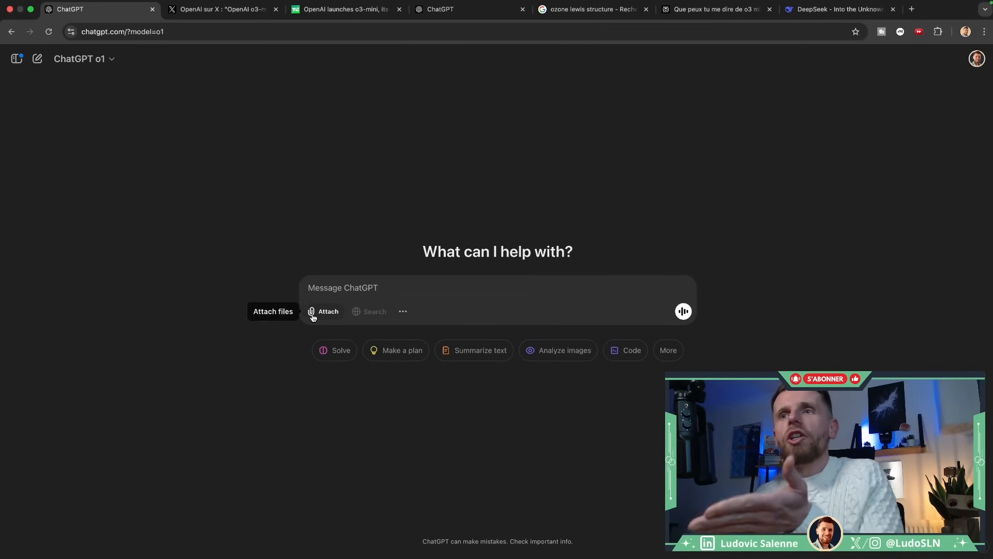
- Alternate between the o3-mini and o1 models to compare their web search availability, ending on o3-mini
click(98, 61)
click(106, 205)
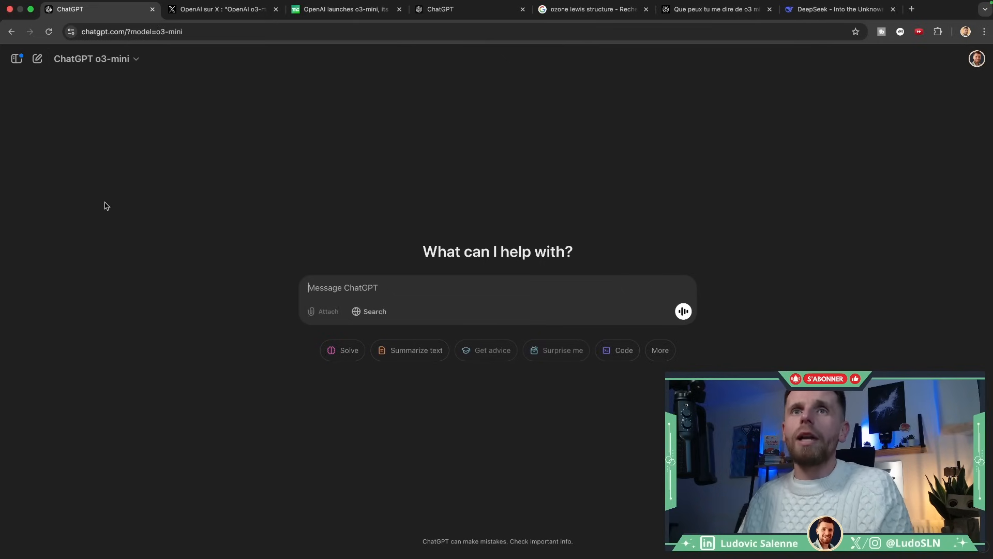
click(100, 62)
click(101, 178)
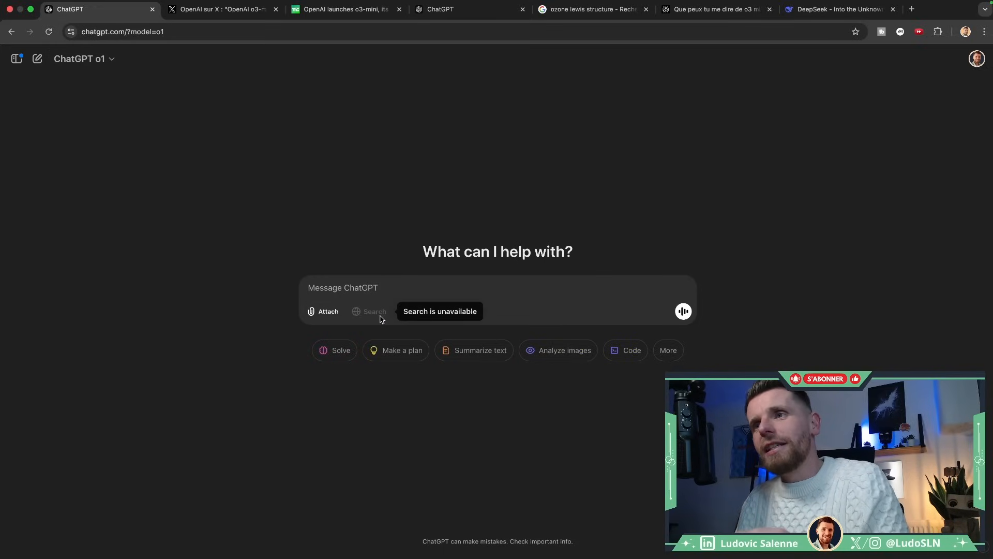
click(95, 60)
click(110, 207)
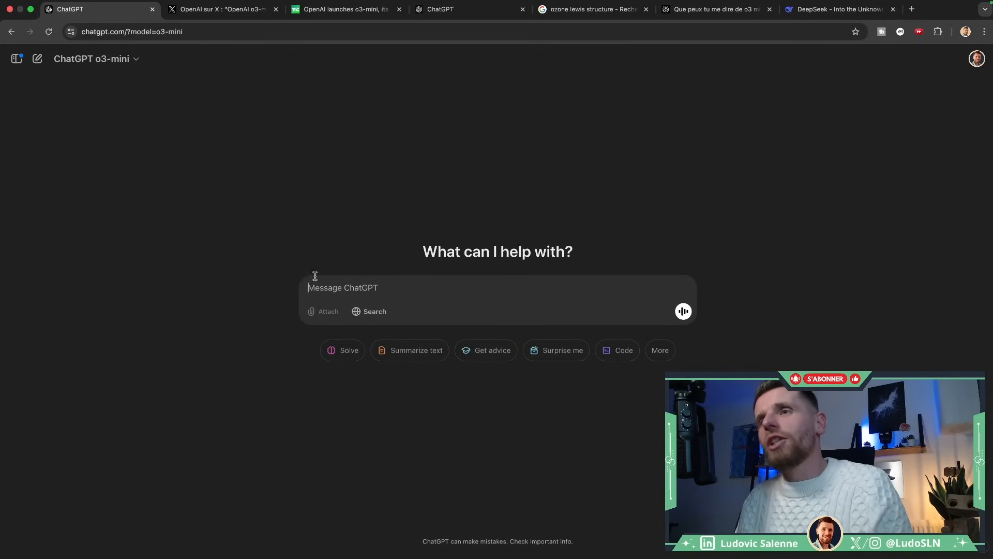
- Set the chat model to o3-mini-high
click(122, 61)
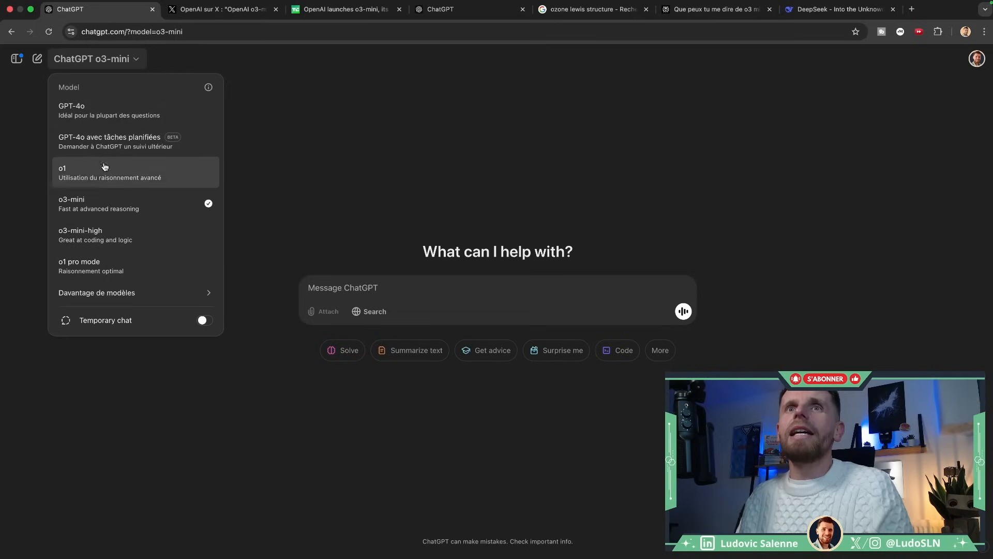
click(106, 229)
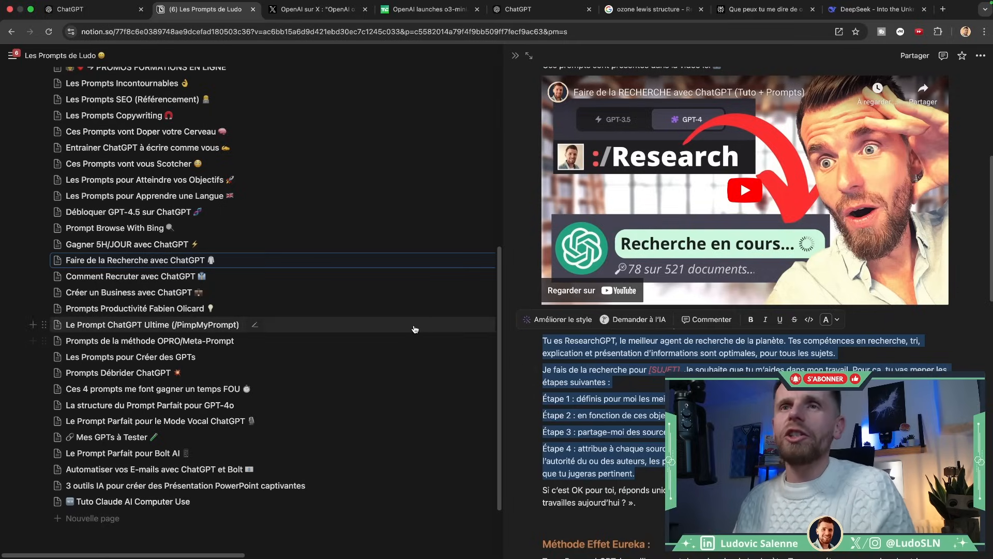
- Look through the Notion prompt library, and paste its copied ResearchGPT prompt into the new ChatGPT message
scroll(414, 329, up, 3)
scroll(414, 329, up, 5)
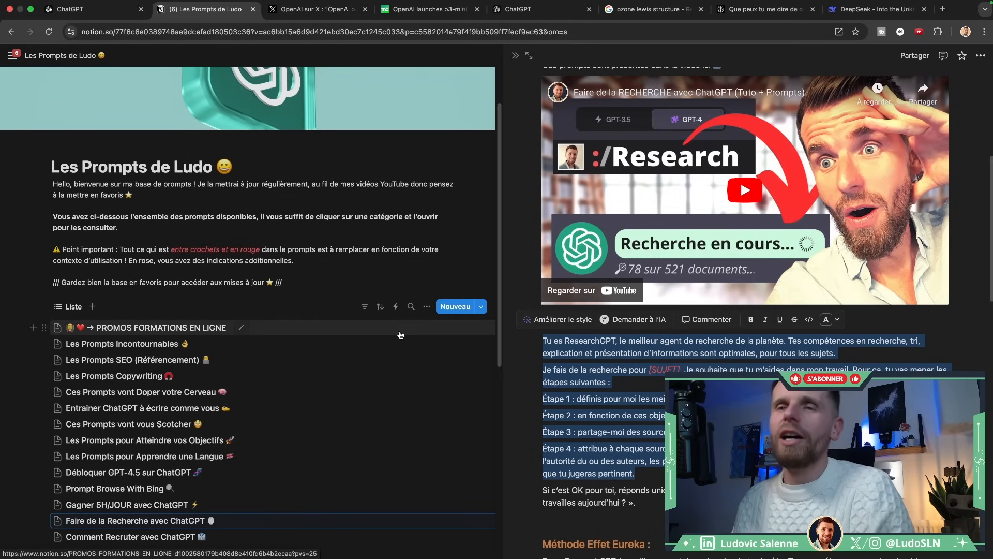
scroll(403, 334, down, 1)
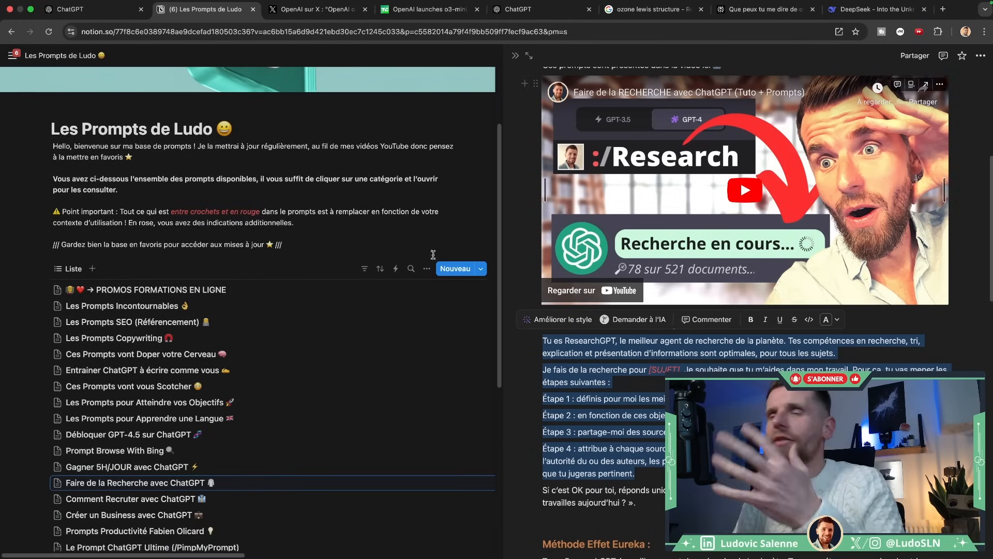
scroll(285, 332, down, 3)
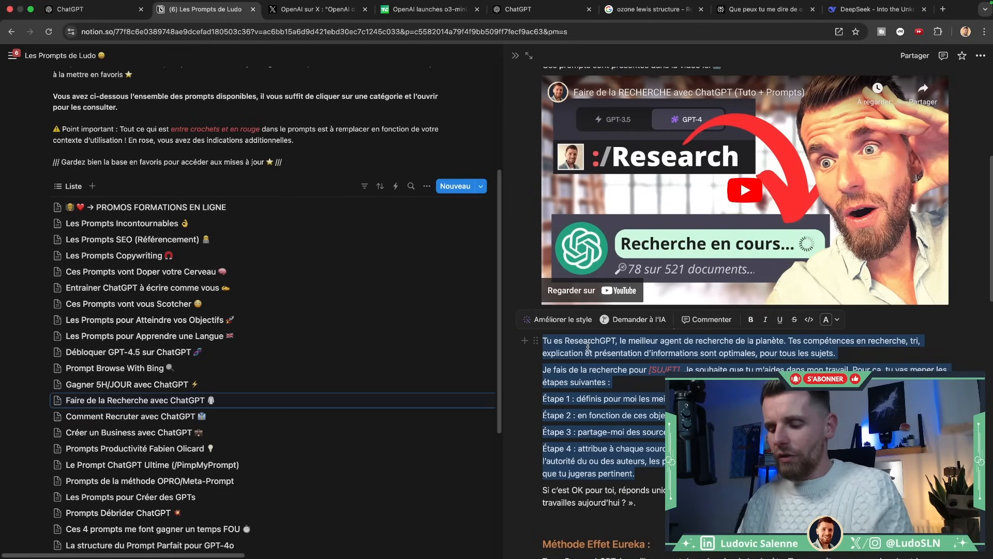
click(100, 15)
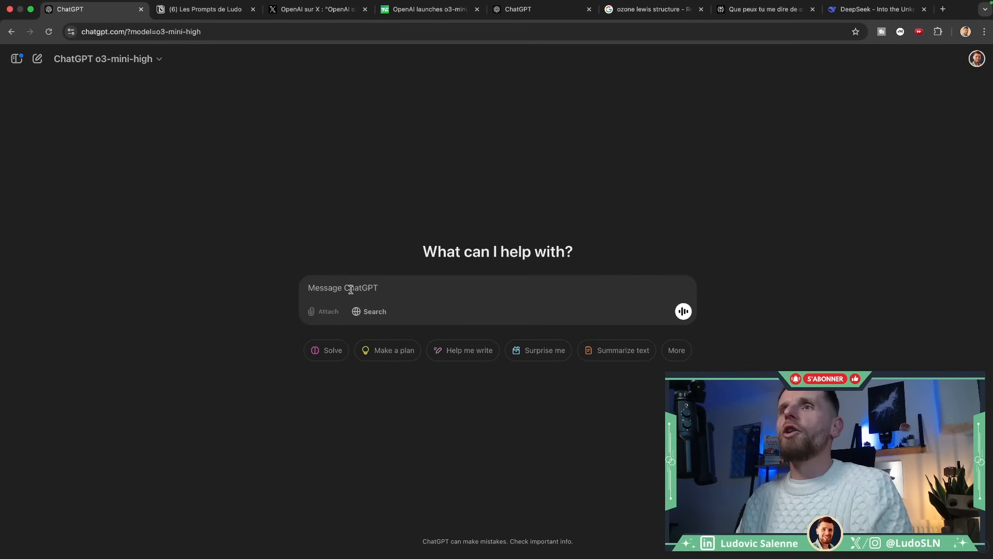
key(super+v)
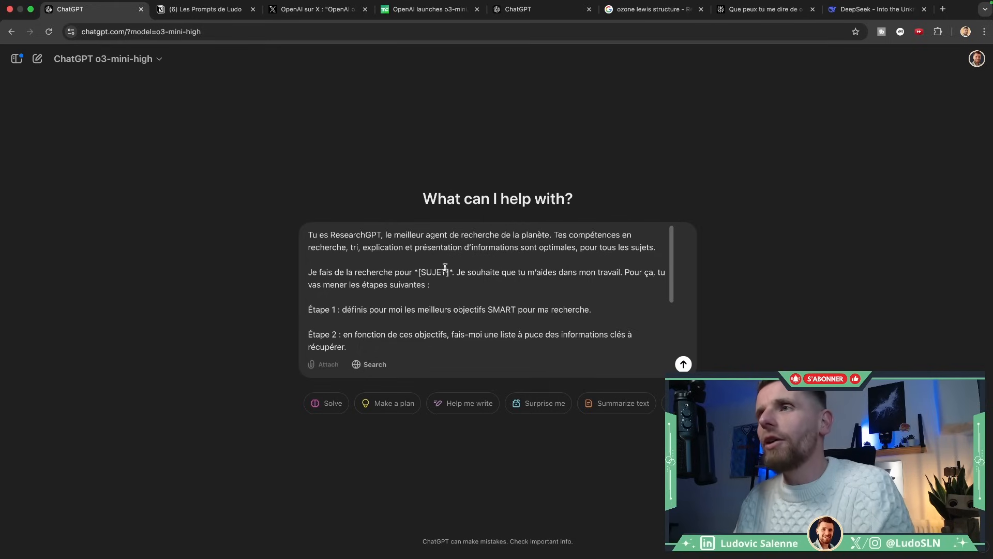
- Replace [SUJET] in the prompt with "les bienfaits de prendre des week-ends et des vacances sur la productivité" and send it
drag(449, 271, 418, 271)
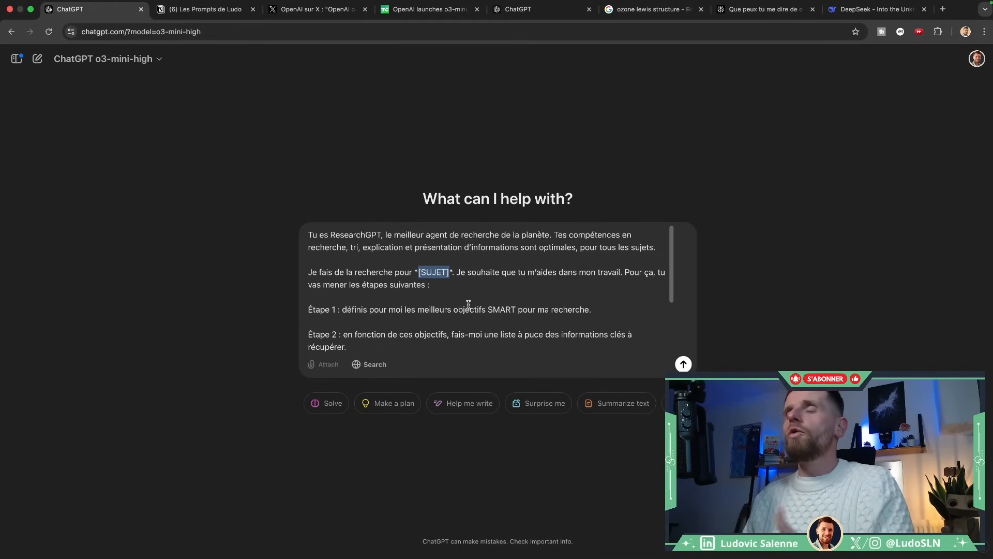
text(les bienfaits de prendre des week-ends et des vacances sur la productivité)
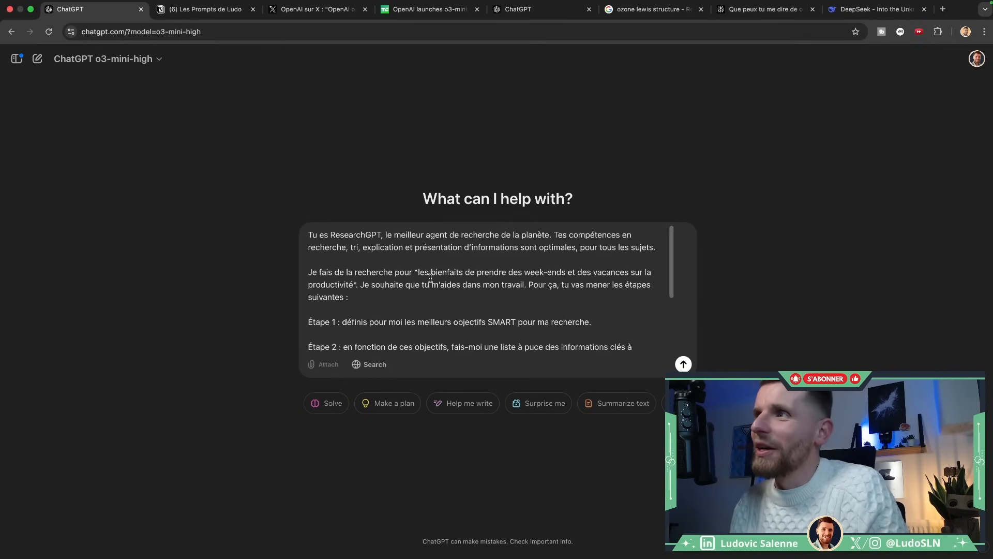
scroll(428, 290, down, 5)
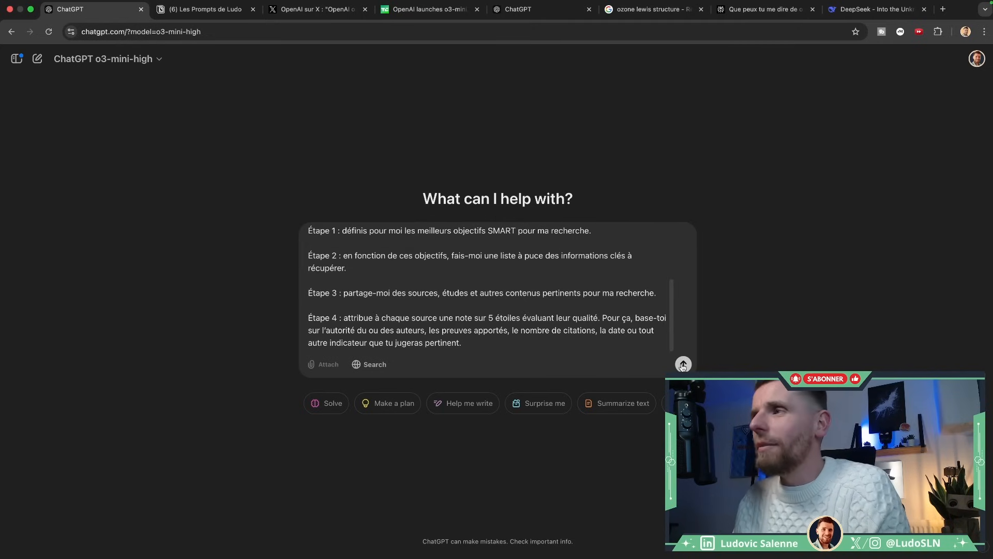
click(683, 364)
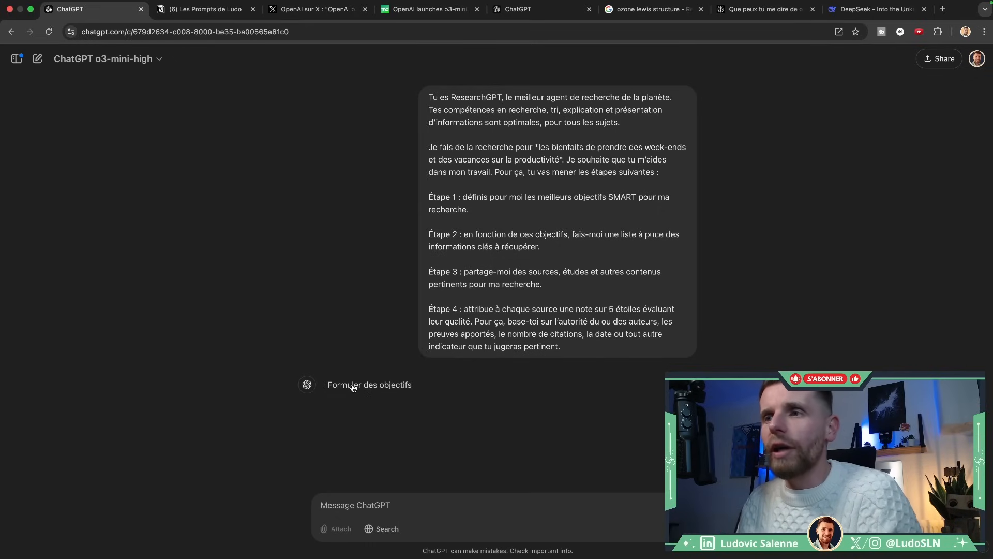
- Open the details of the model's reasoning and follow its successive thinking steps while it answers
click(352, 386)
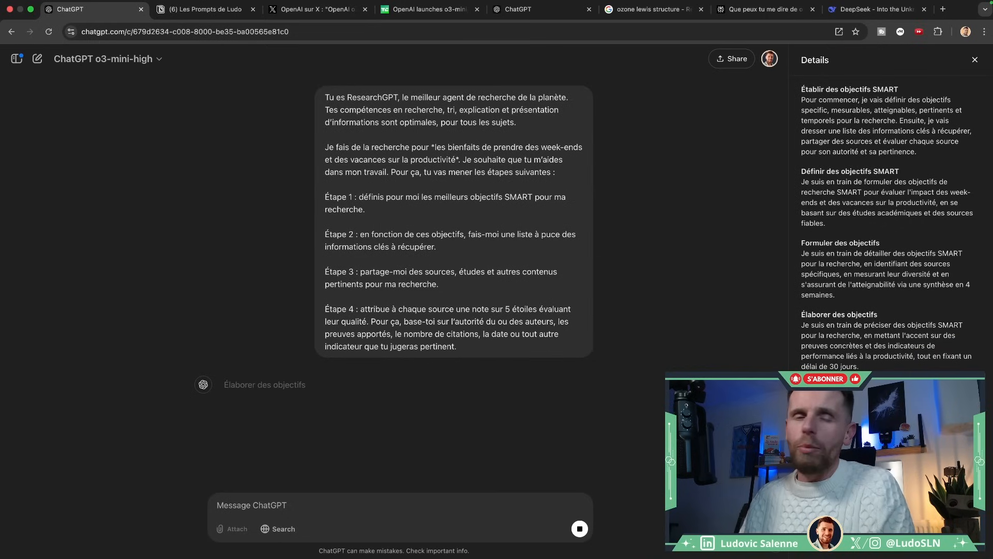
scroll(848, 286, down, 2)
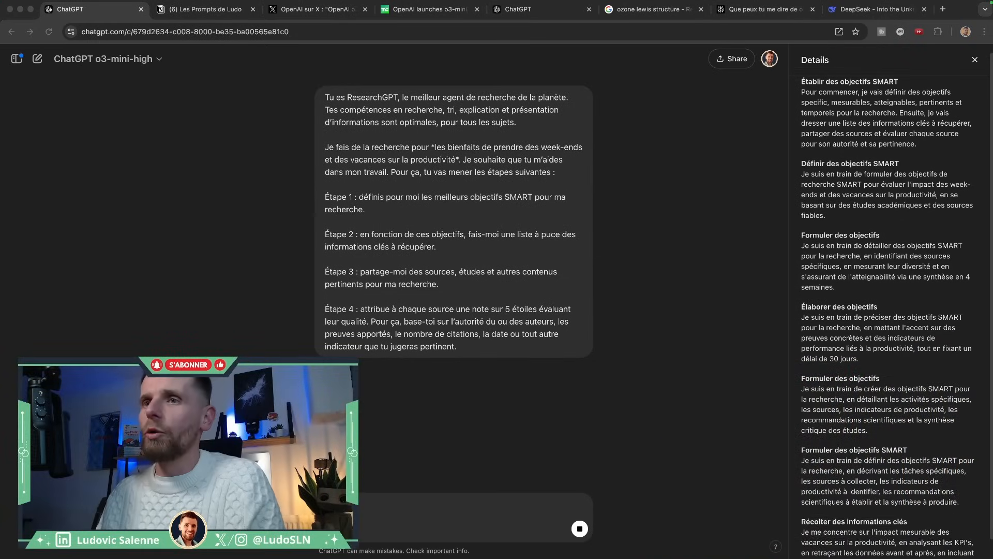
scroll(848, 286, down, 5)
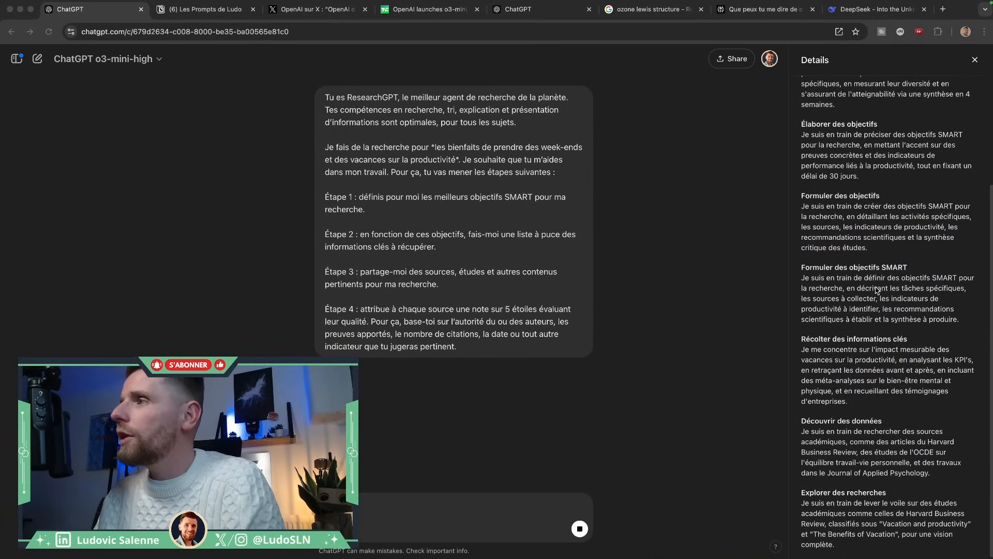
scroll(884, 303, down, 2)
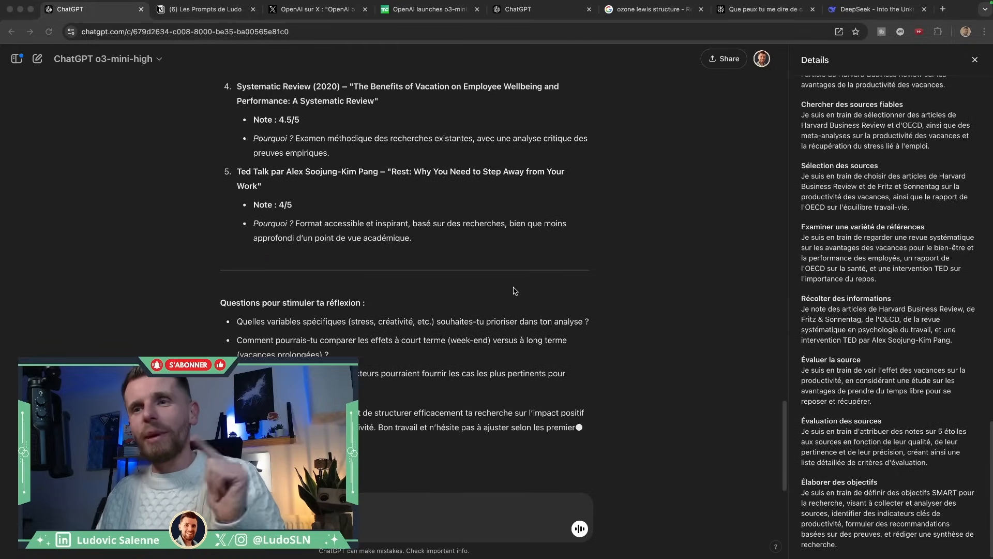
- Review the generated answer, from the source ratings in Étape 4 back up to the sources, key information and SMART objectives
scroll(513, 290, up, 7)
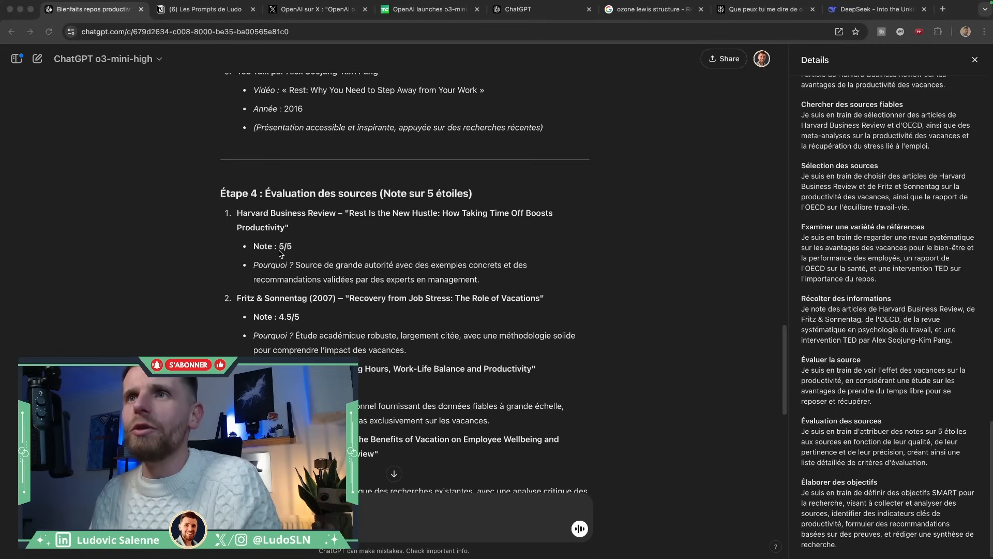
scroll(279, 254, up, 6)
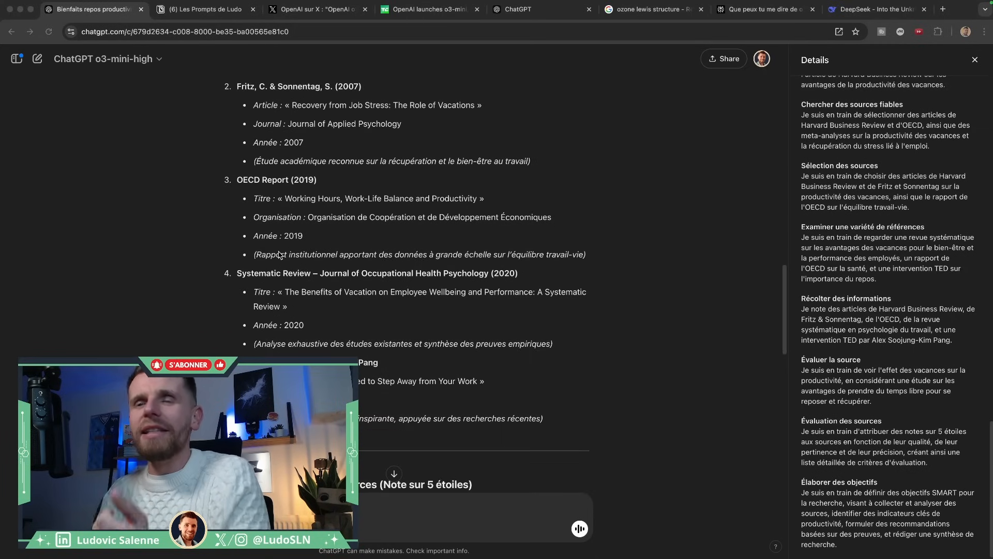
scroll(280, 255, down, 4)
scroll(285, 254, down, 2)
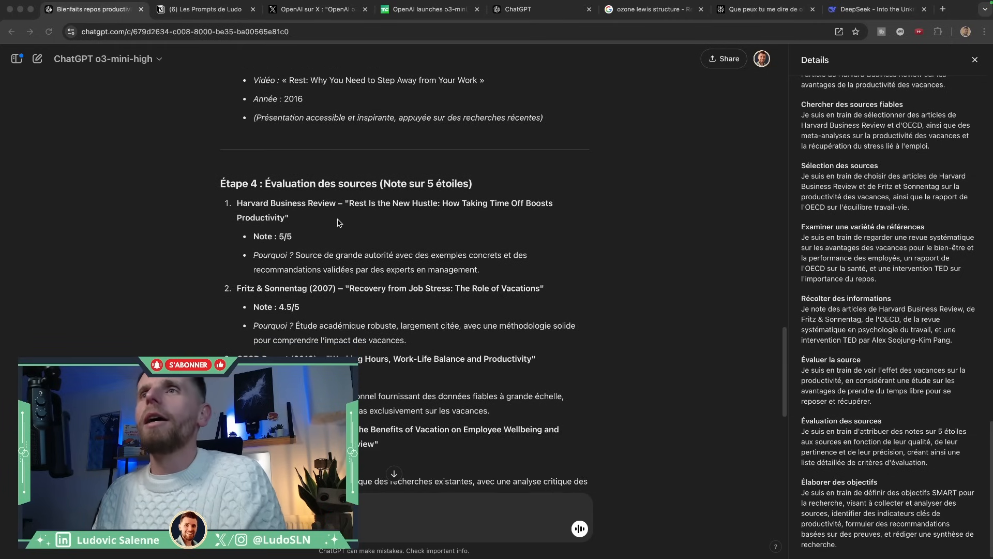
scroll(355, 230, up, 10)
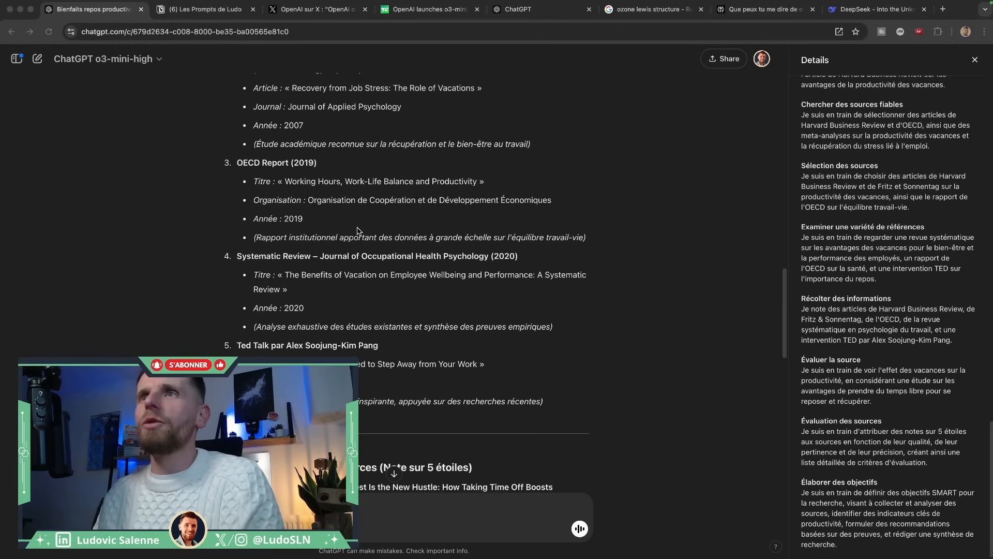
scroll(360, 234, up, 5)
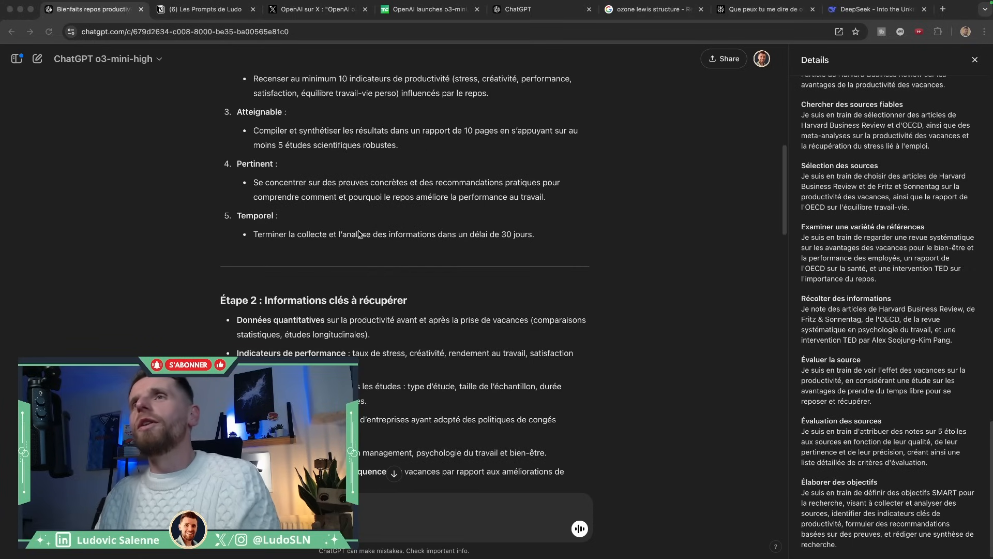
- Send the follow-up question "Peux-tu me trouver des sources récentes sur Internet ?" with web search enabled
scroll(373, 246, down, 11)
scroll(385, 257, down, 15)
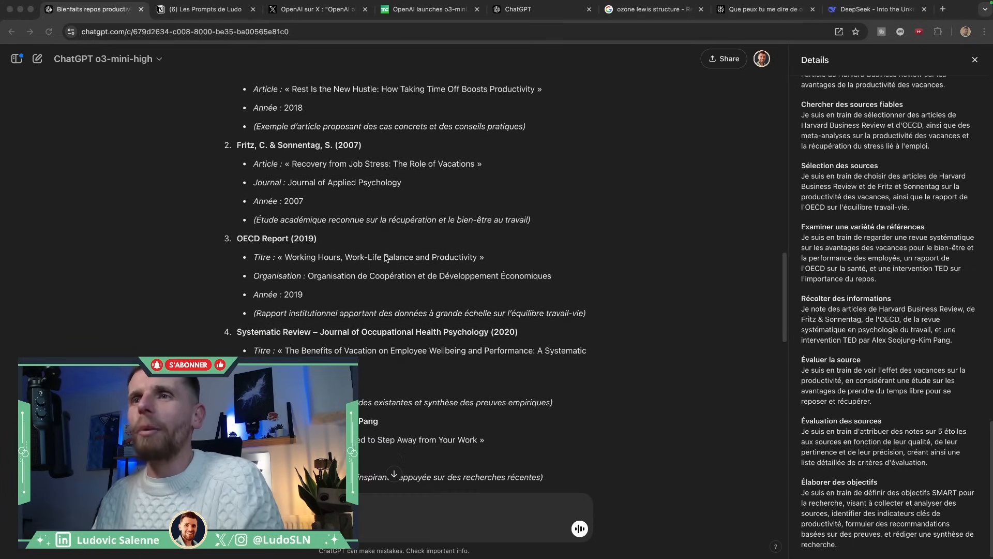
scroll(388, 258, down, 1)
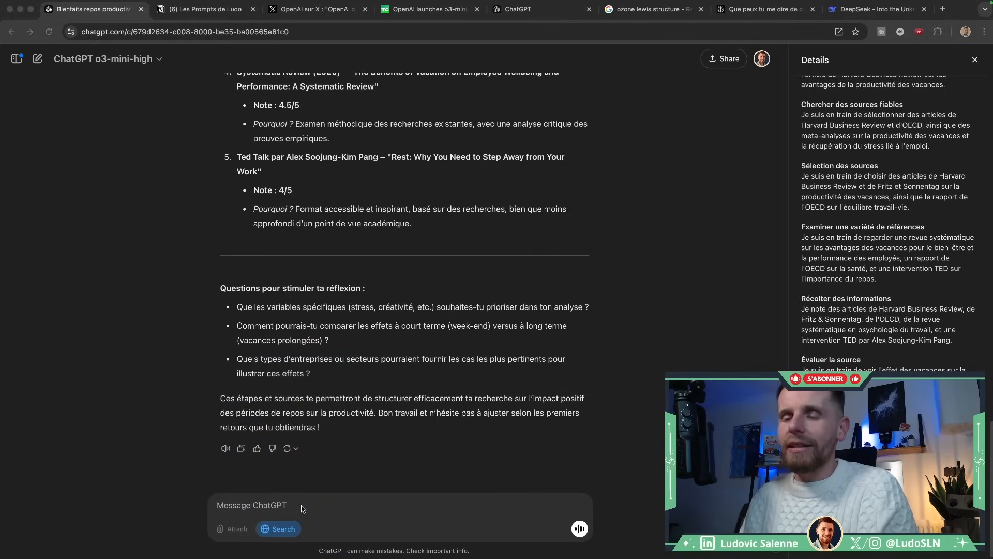
click(303, 508)
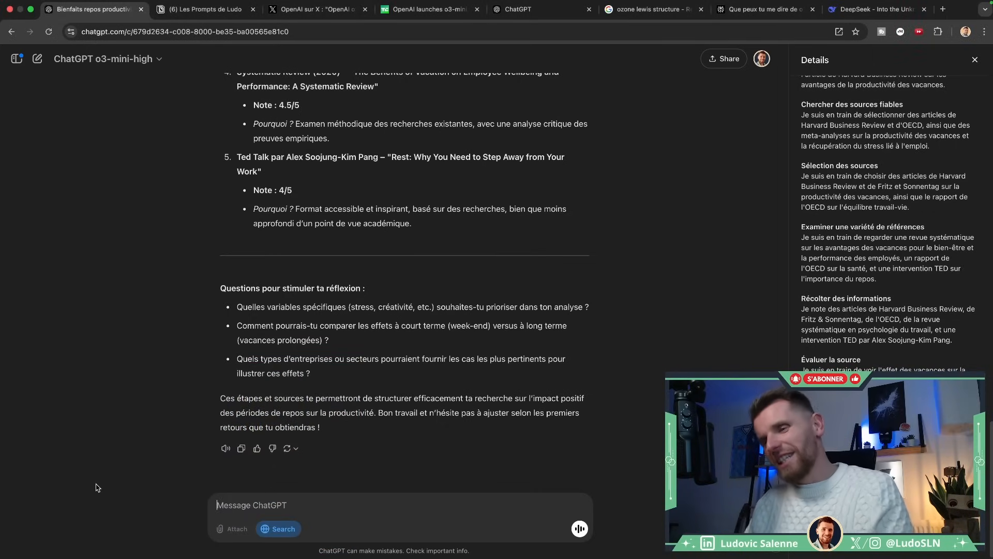
text(Peux-tu me trouver des sources récentes sur Internet ?)
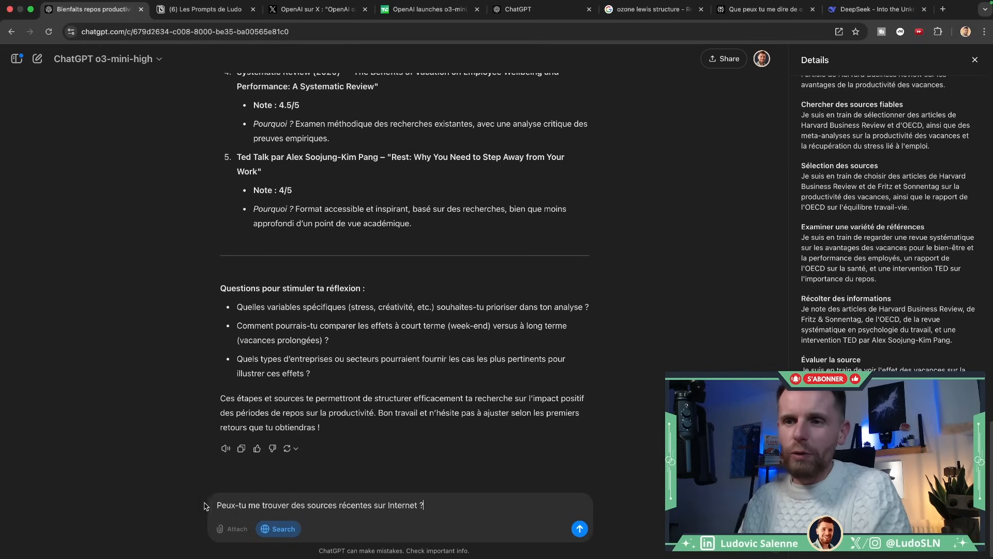
click(580, 531)
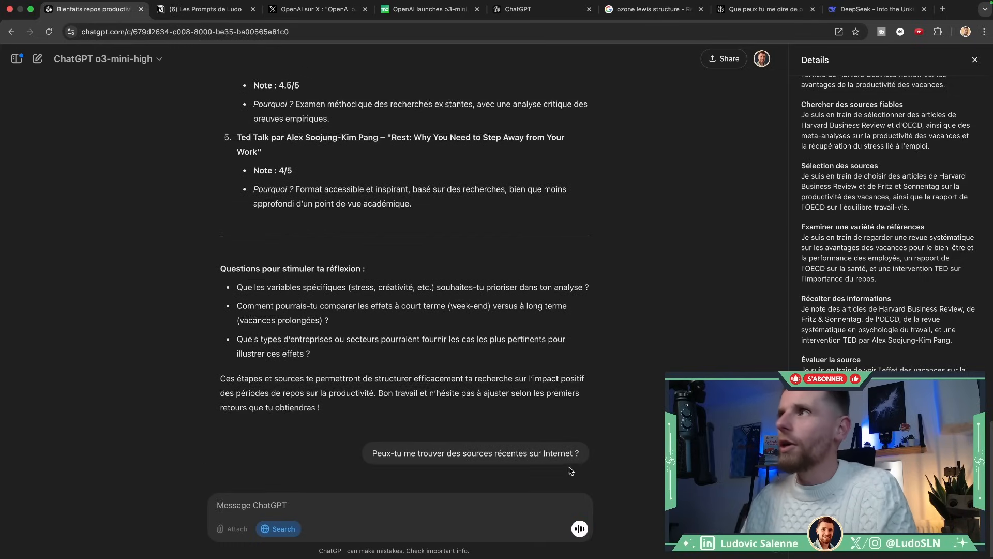
- Close the earlier reasoning details, open those of the new answer, and highlight the publication date of the DRH.ma source
click(975, 59)
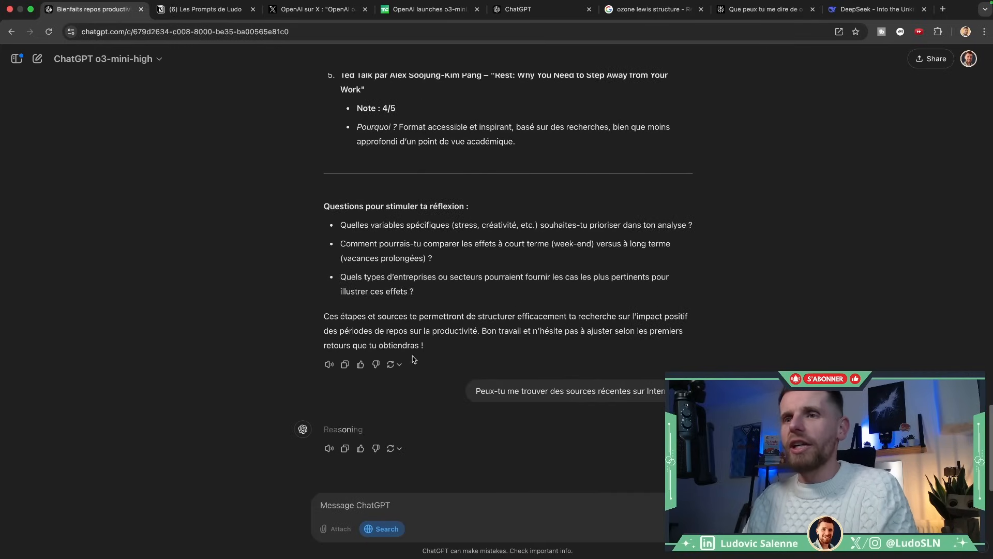
click(349, 432)
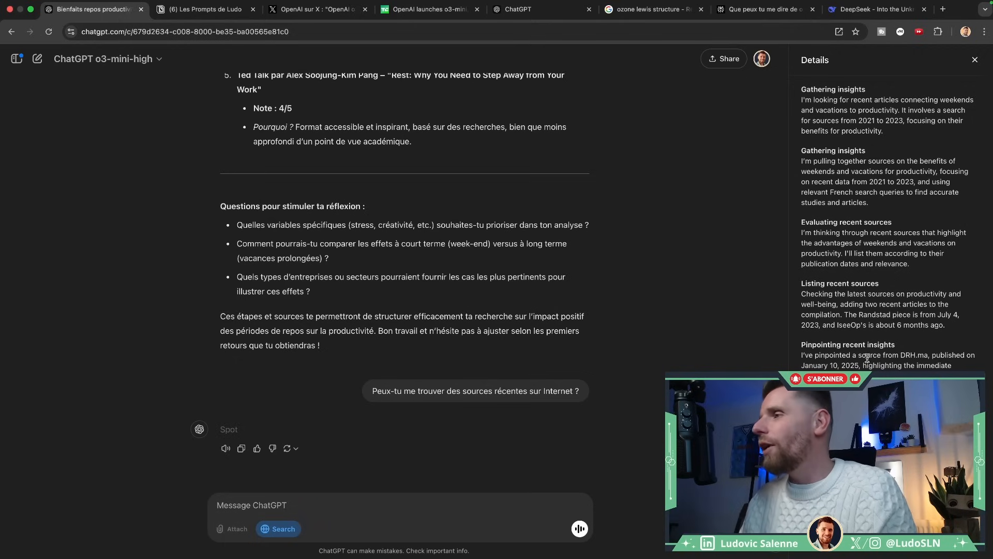
drag(818, 366, 801, 366)
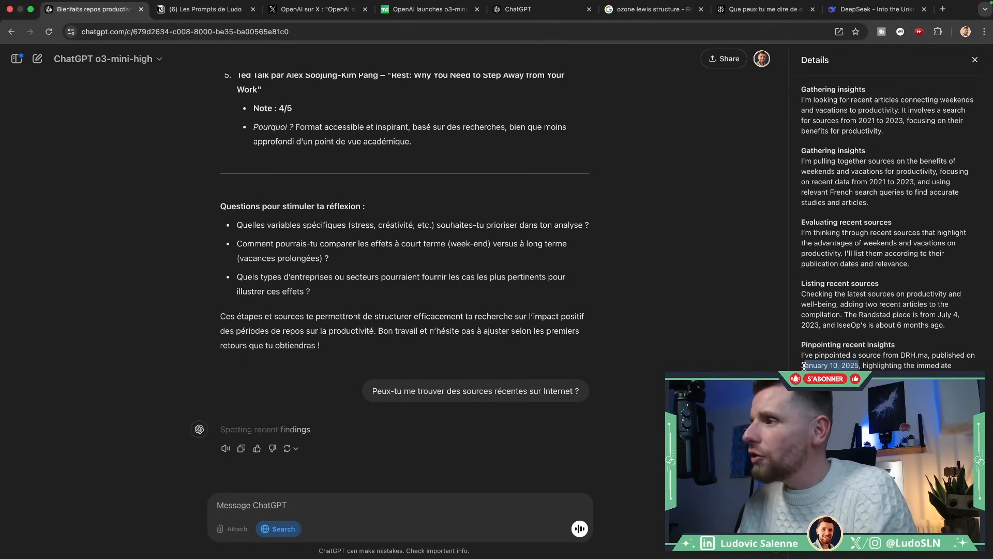